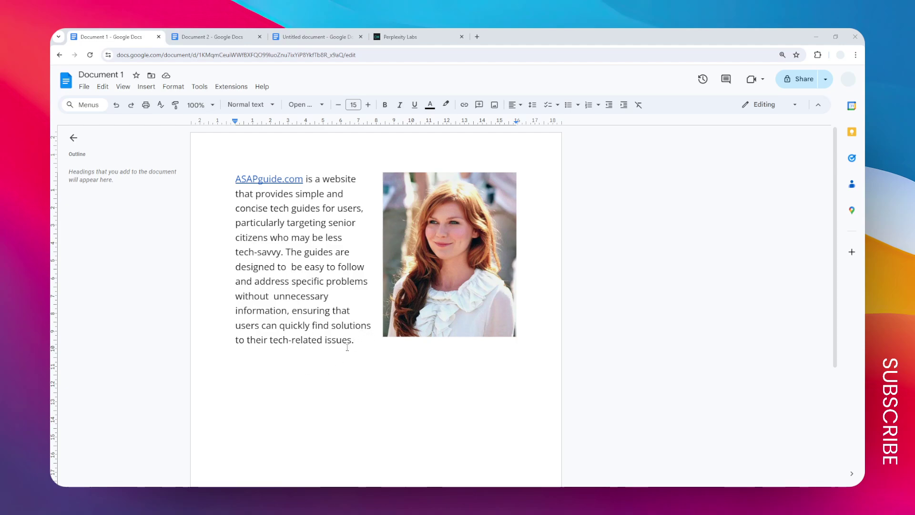
Bold the phrase "tech-related issues." and place the cursor on the line below
{"action": "left_click_drag", "start_coordinate": [356, 341], "coordinate": [269, 340]}
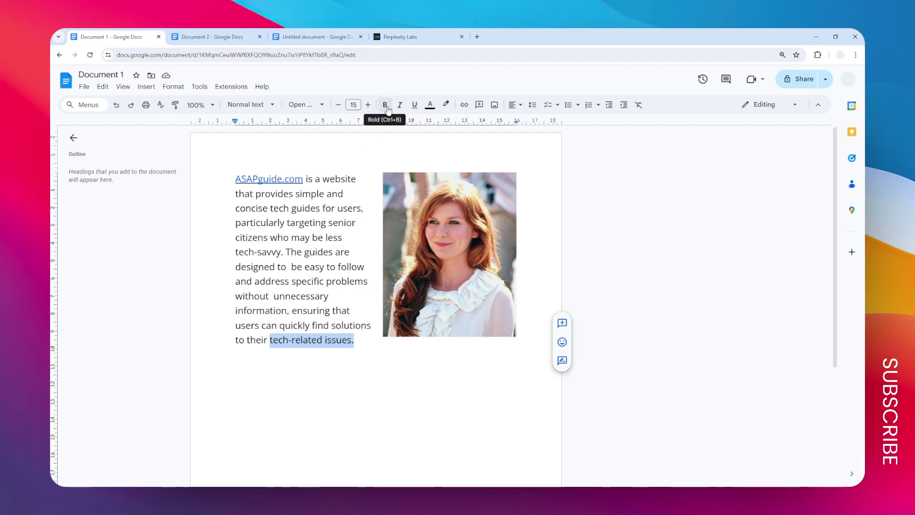
{"action": "left_click", "coordinate": [385, 104]}
{"action": "left_click", "coordinate": [273, 359]}
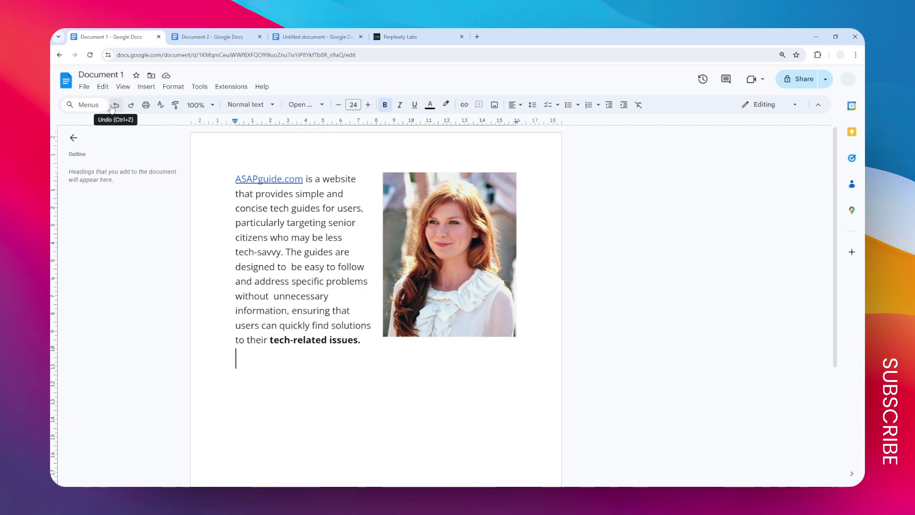
Check the Edit menu, then undo the bold on "tech-related issues."
{"action": "left_click", "coordinate": [103, 86]}
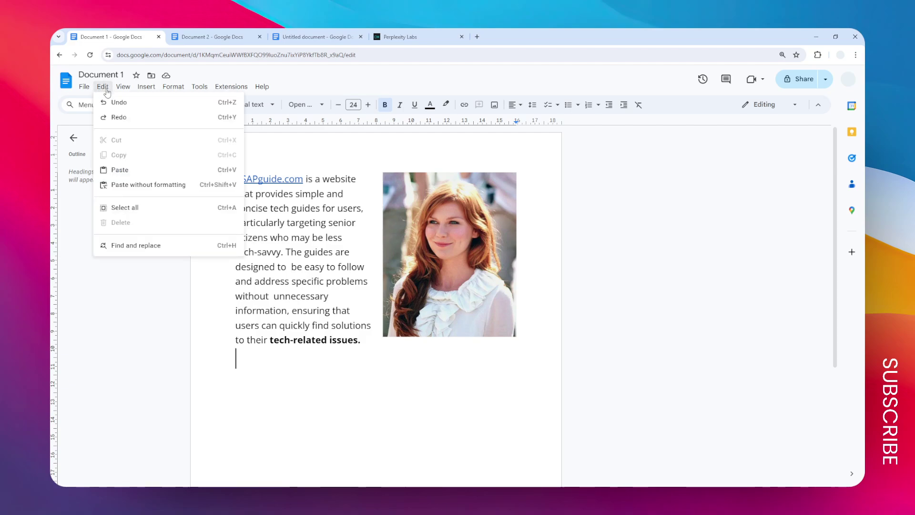
{"action": "left_click", "coordinate": [103, 87]}
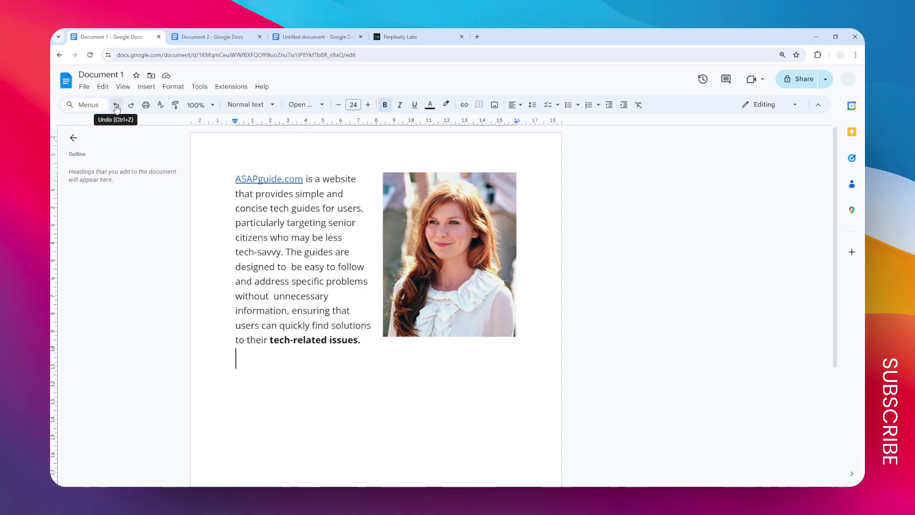
{"action": "left_click", "coordinate": [116, 105]}
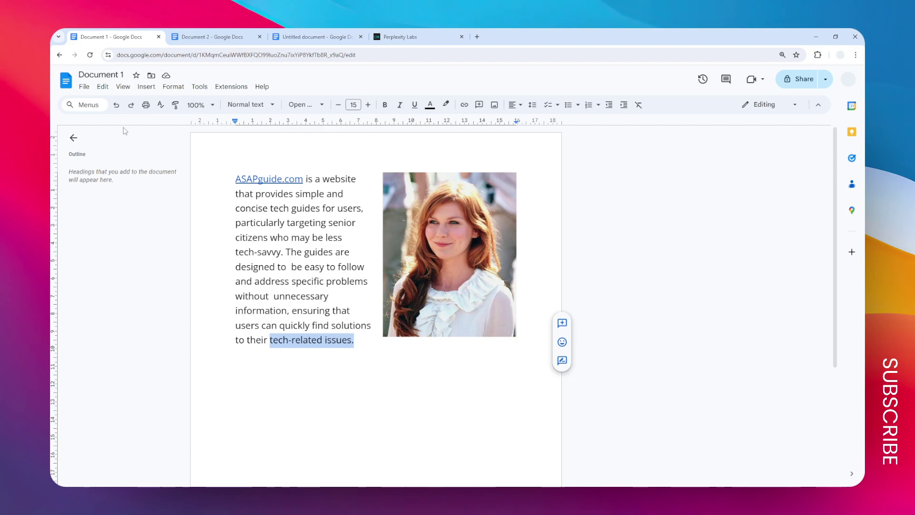
{"action": "left_click", "coordinate": [131, 106]}
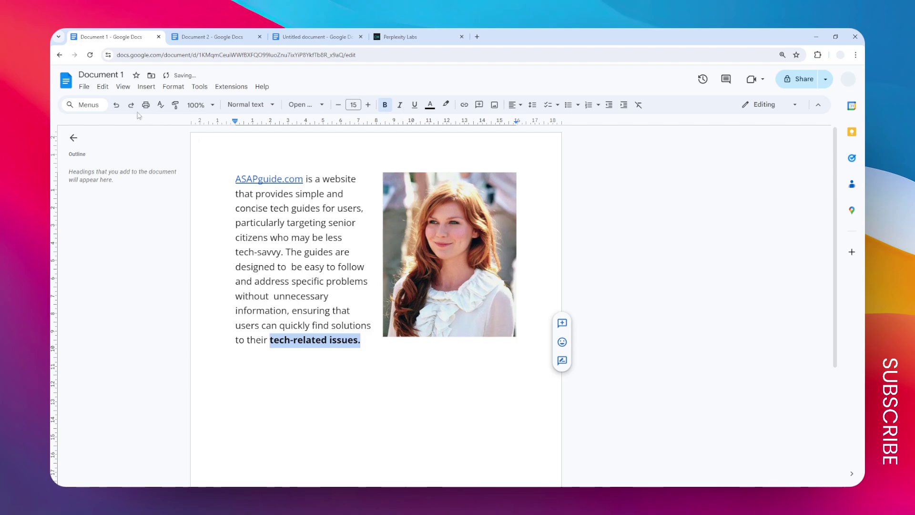
{"action": "left_click", "coordinate": [118, 107]}
{"action": "left_click", "coordinate": [374, 378]}
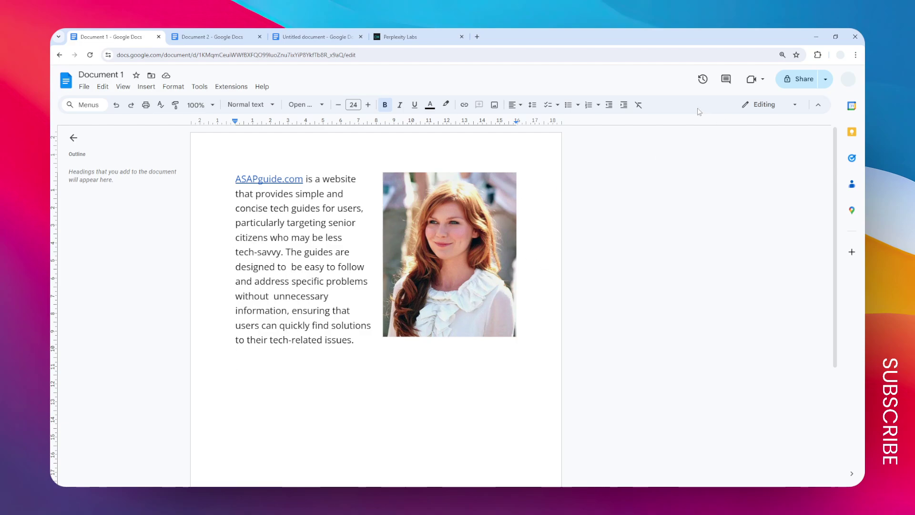
In version history, expand the 10 June 16:54 group and preview the 16:53 version
{"action": "left_click", "coordinate": [703, 78]}
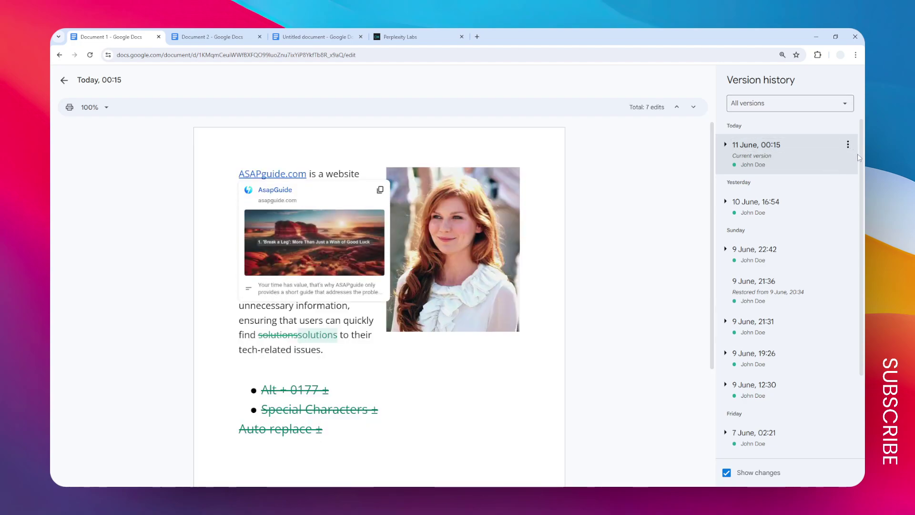
{"action": "scroll", "coordinate": [861, 159], "scroll_direction": "down", "scroll_amount": 2}
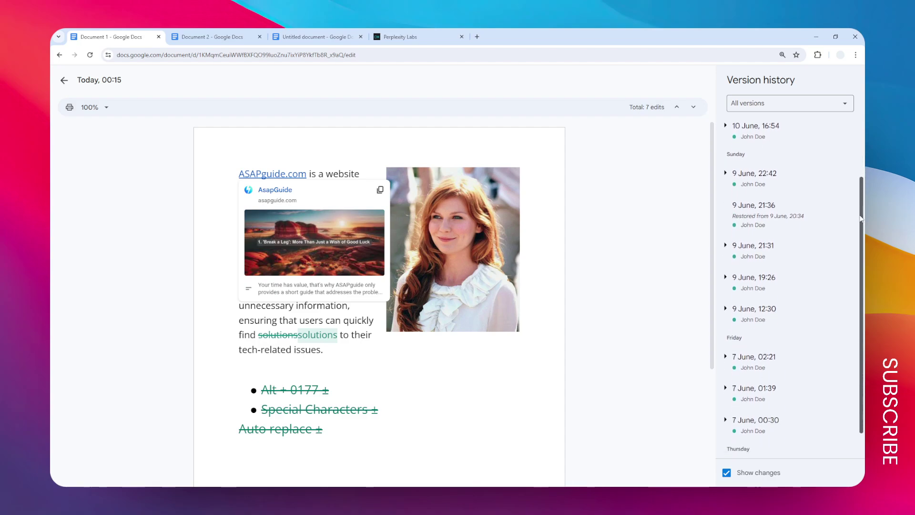
{"action": "scroll", "coordinate": [862, 158], "scroll_direction": "up", "scroll_amount": 2}
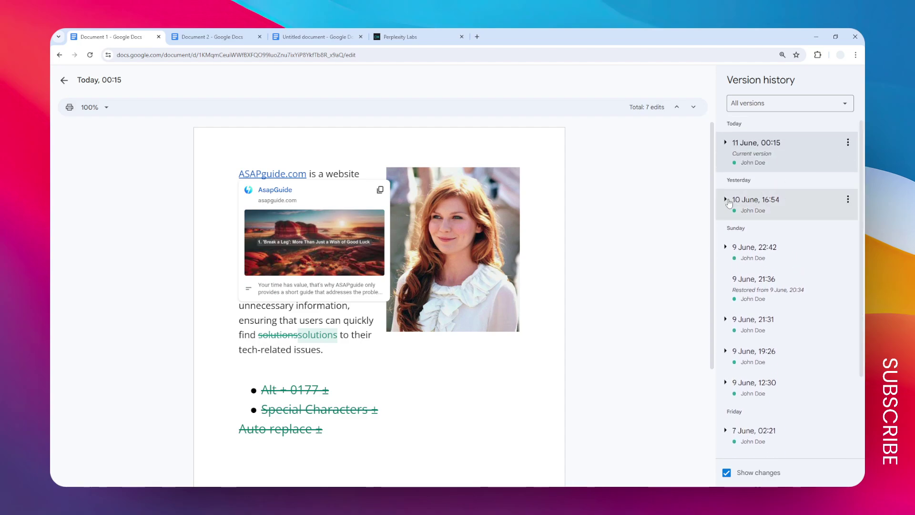
{"action": "left_click", "coordinate": [726, 199]}
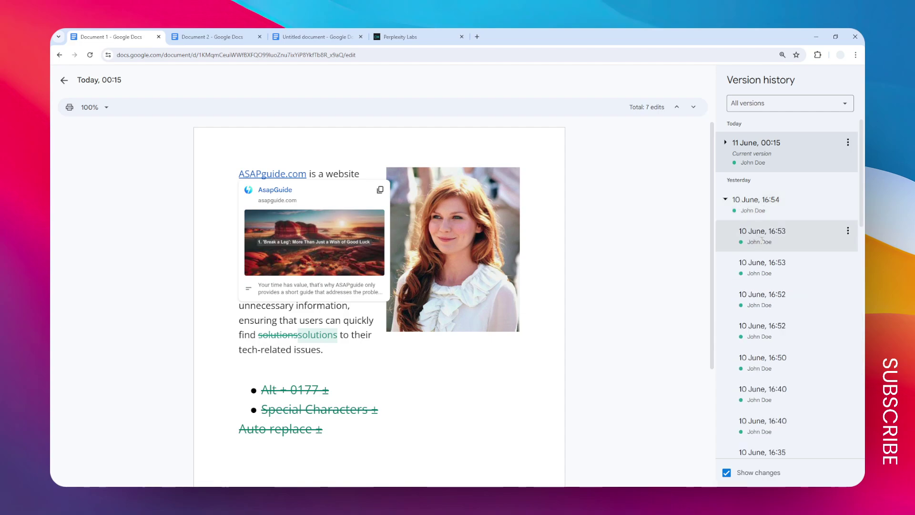
{"action": "left_click", "coordinate": [764, 236]}
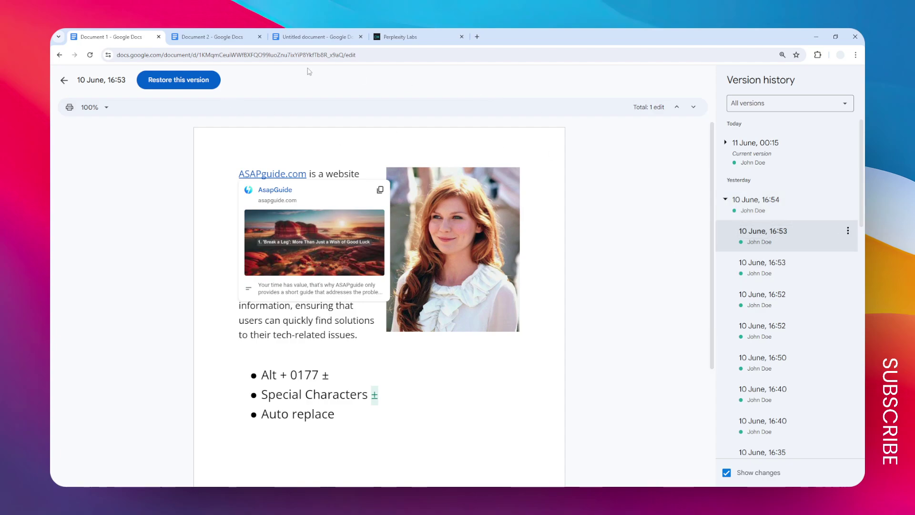
Restore and confirm the 10 June 16:53 version, then dismiss the link preview
{"action": "left_click", "coordinate": [178, 79]}
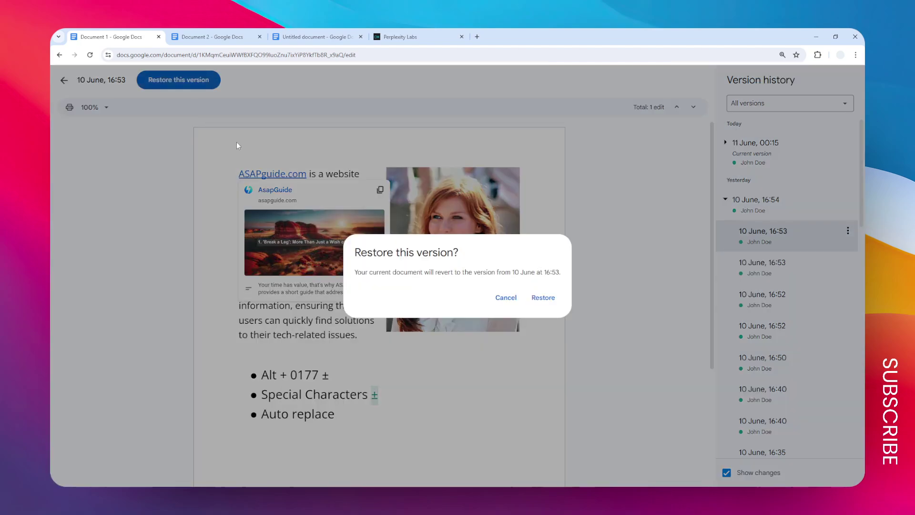
{"action": "left_click", "coordinate": [543, 297]}
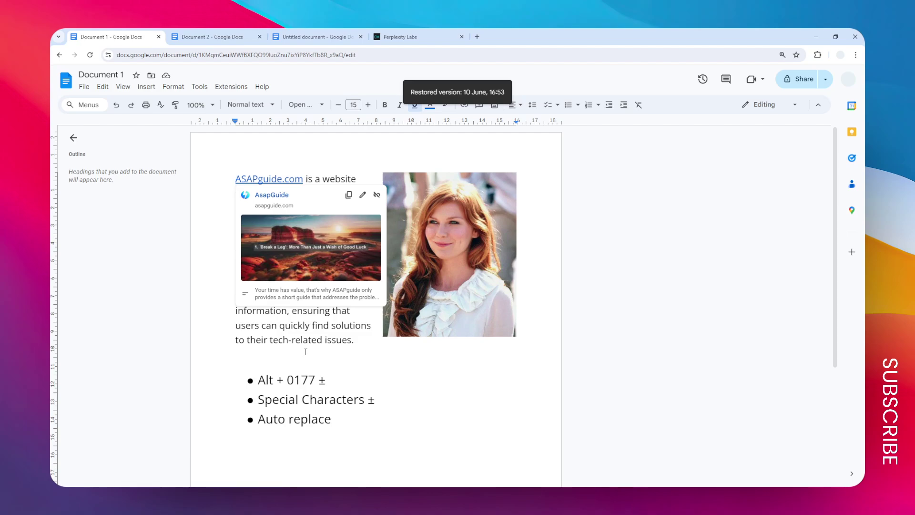
{"action": "left_click", "coordinate": [338, 362]}
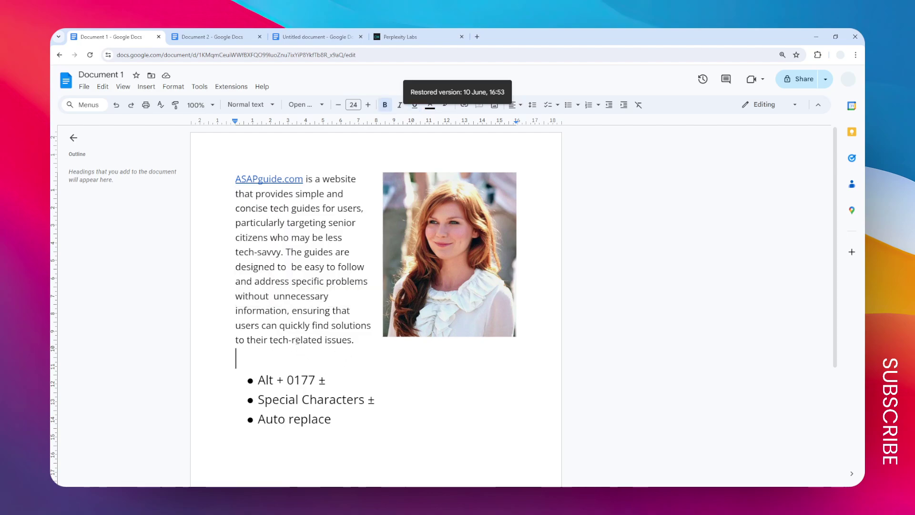